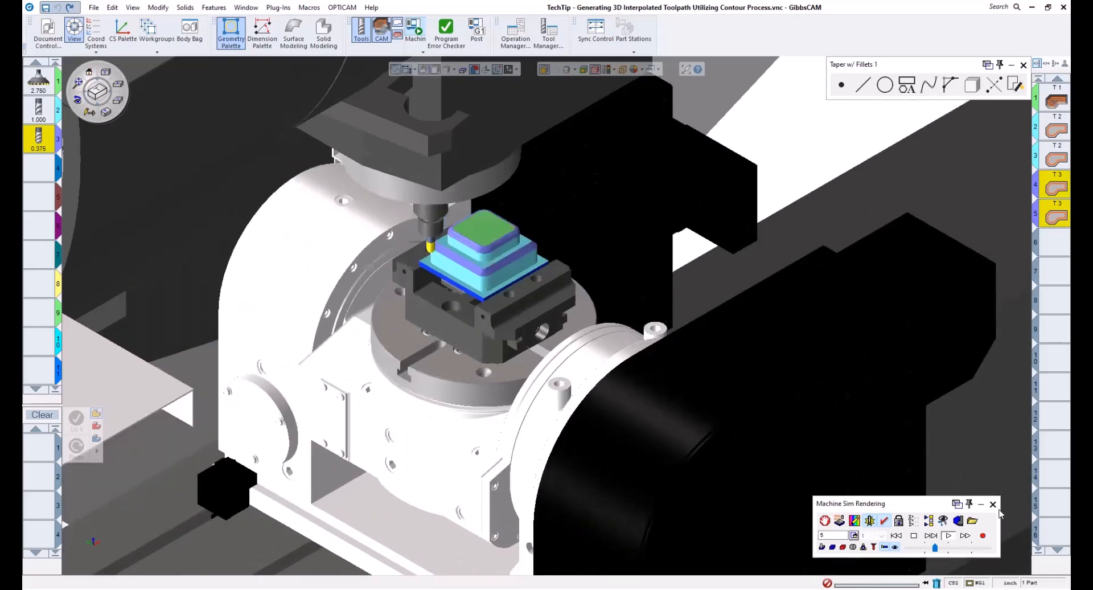
Step: Close the machine simulation and delete the two tool 3 contour operations at positions 4 and 5
click(992, 504)
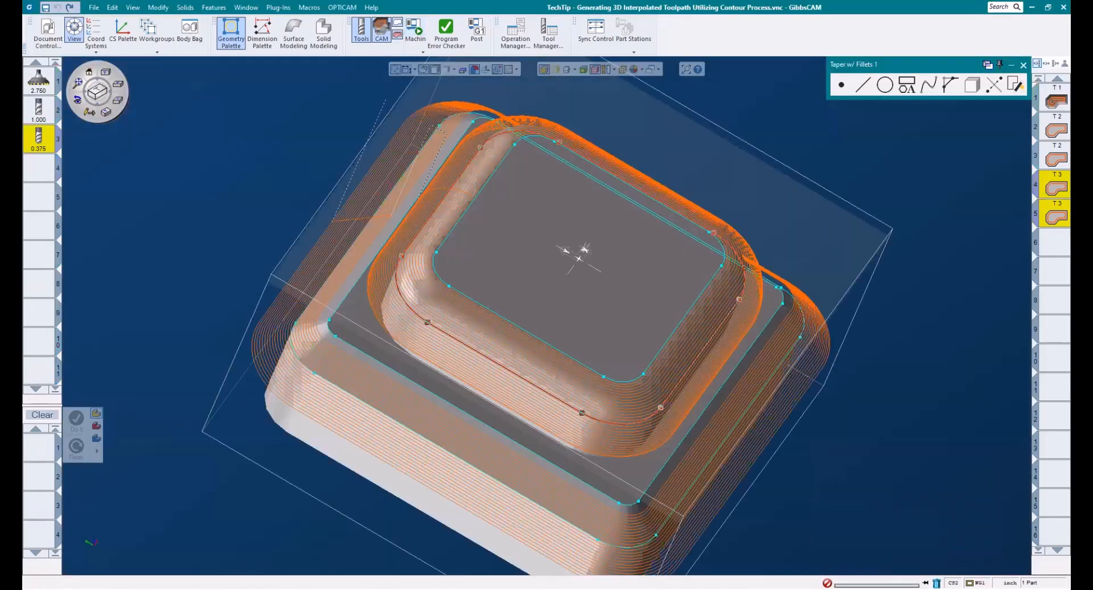
middle_drag(958, 160, 961, 151)
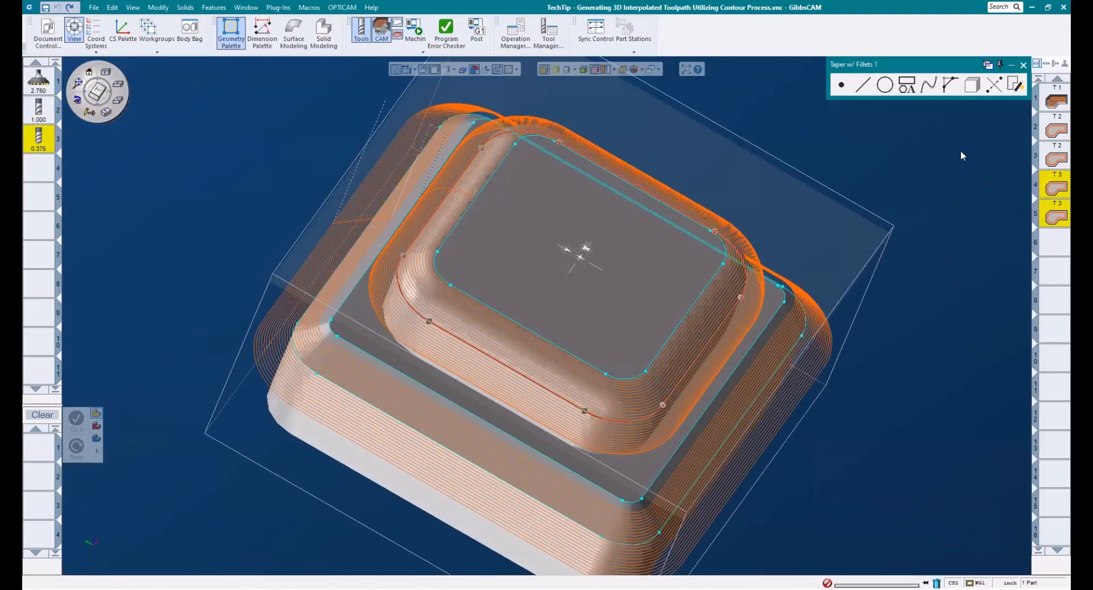
middle_drag(1014, 198, 1016, 197)
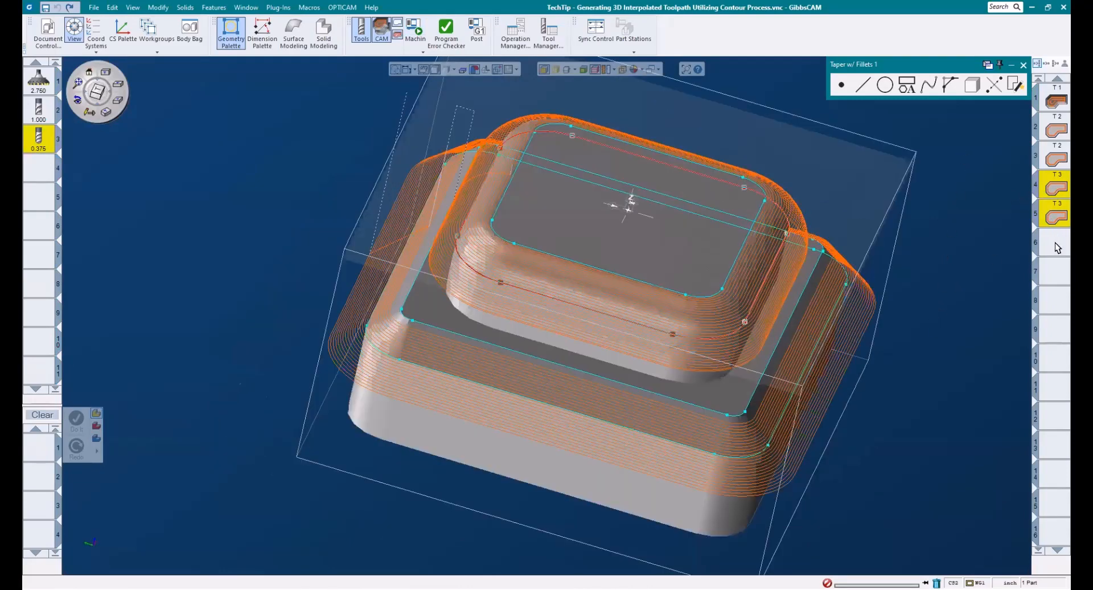
middle_drag(836, 328, 785, 313)
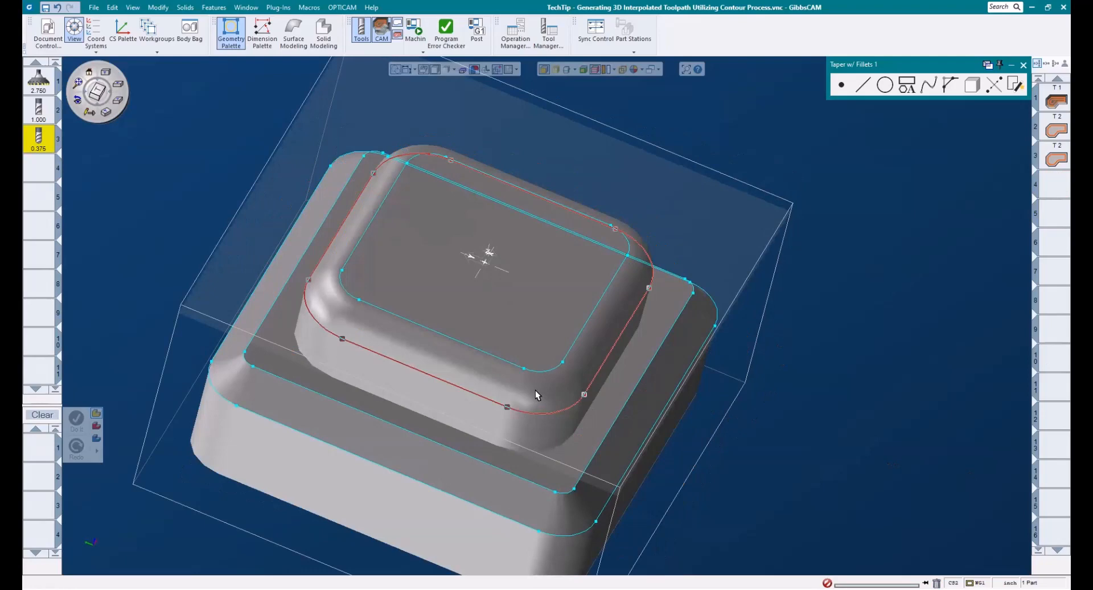
middle_drag(535, 391, 747, 350)
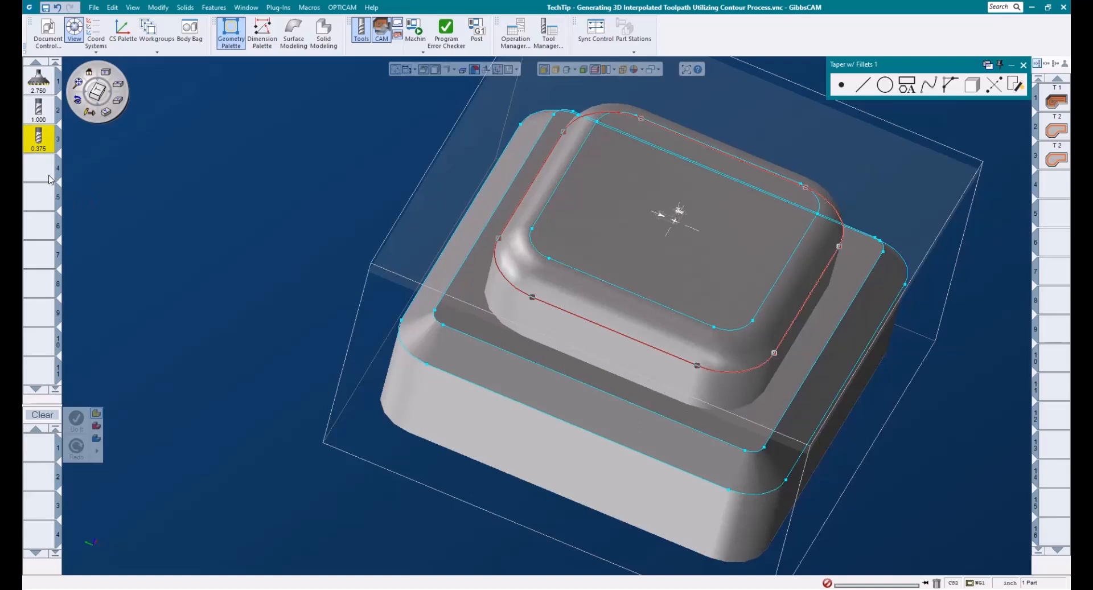
Step: Create a new Contour process using the 0.375 end mill in tool position 3
drag(39, 138, 40, 447)
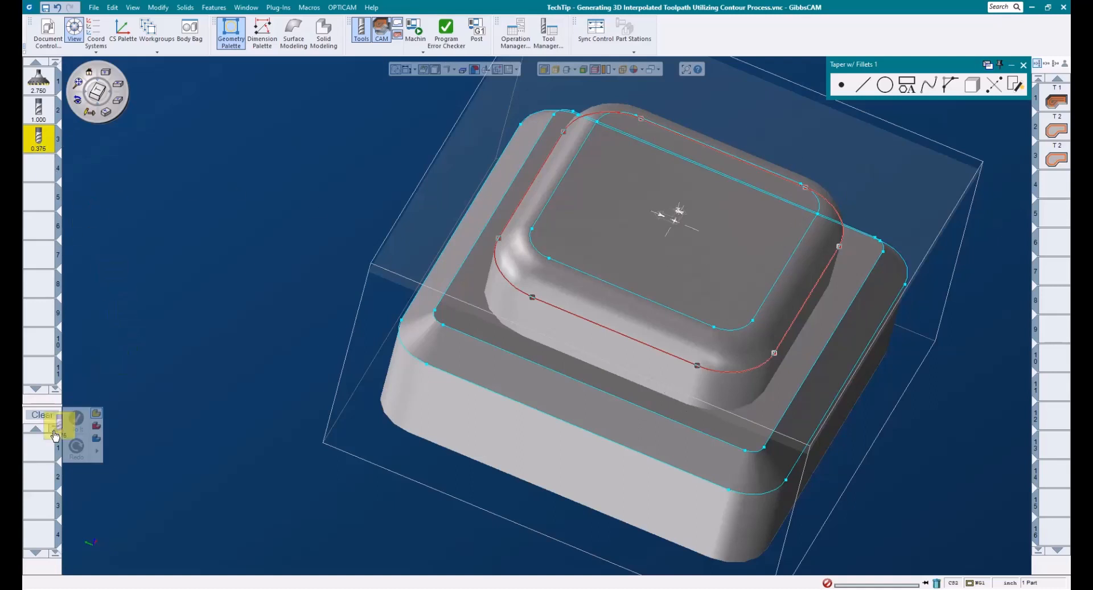
click(136, 385)
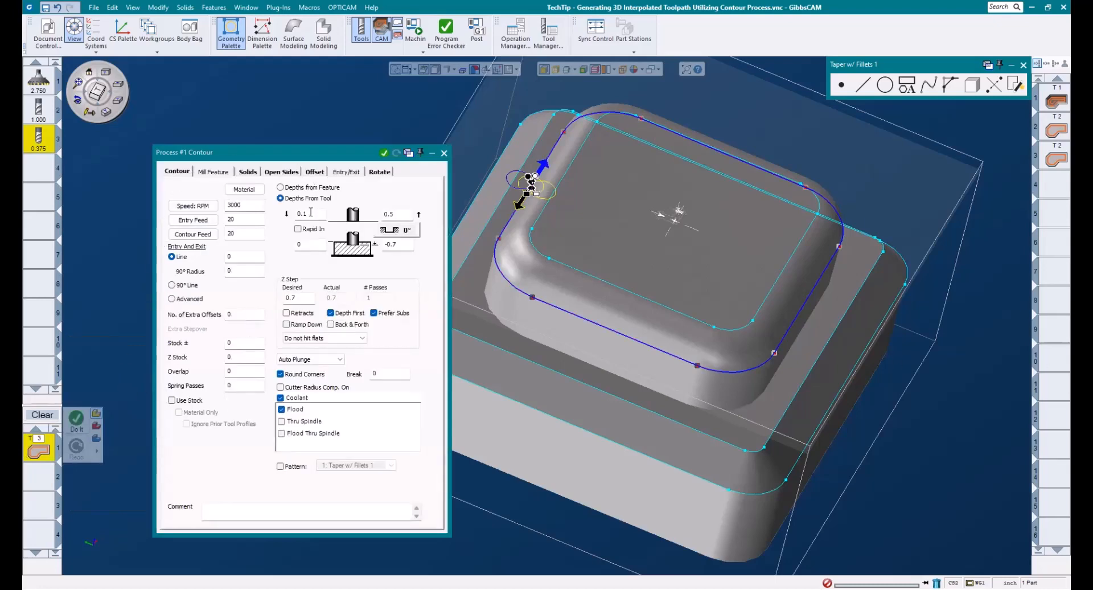
drag(313, 211, 270, 216)
drag(320, 241, 285, 244)
drag(398, 211, 314, 208)
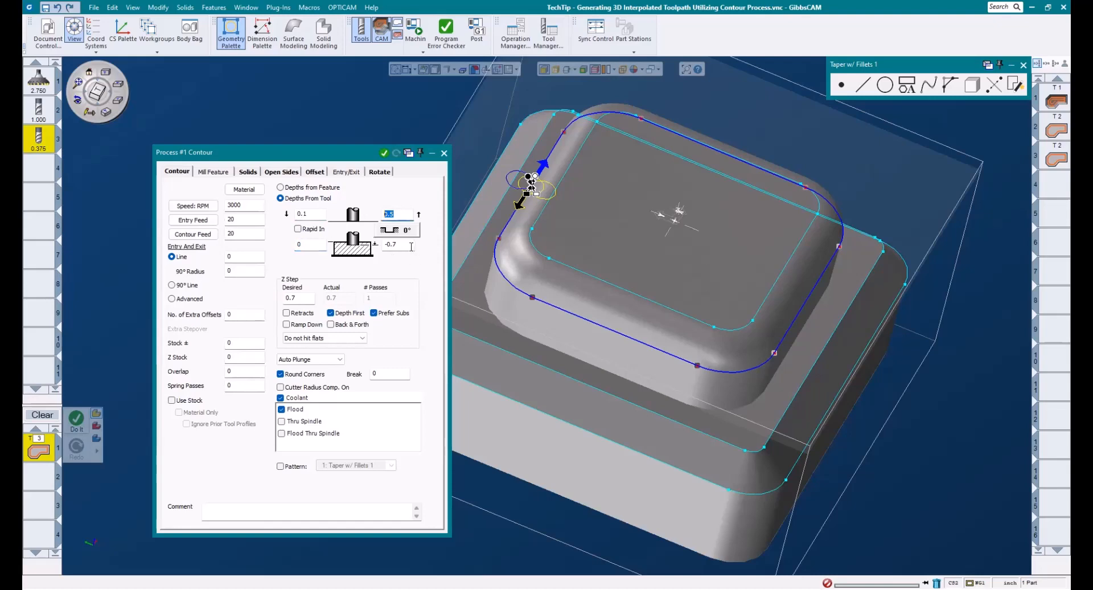
Step: Set the contour's final depth to -0.45 by calculating -.25-.1875-.0125
drag(409, 244, 383, 245)
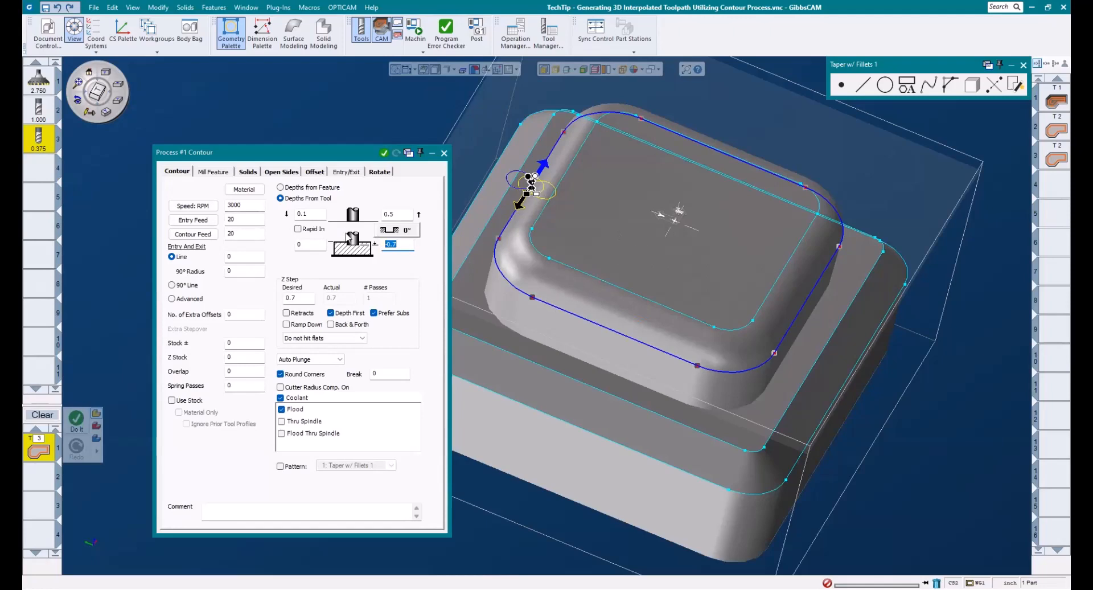
text(-.25)
text(-.1875)
key(equal)
text(-.0125)
key(Return)
Step: Set the contour's wall choice to Taper w/Fillets with a 0.25 top fillet, 0 side angle, 0 bottom fillet and User D Step
middle_drag(845, 437, 672, 414)
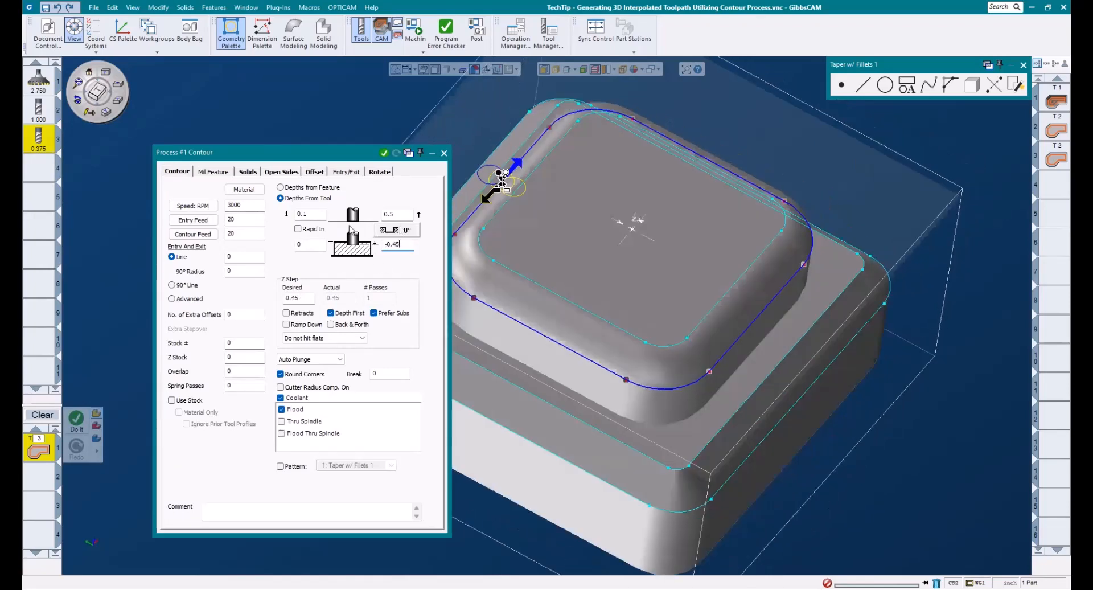
click(398, 232)
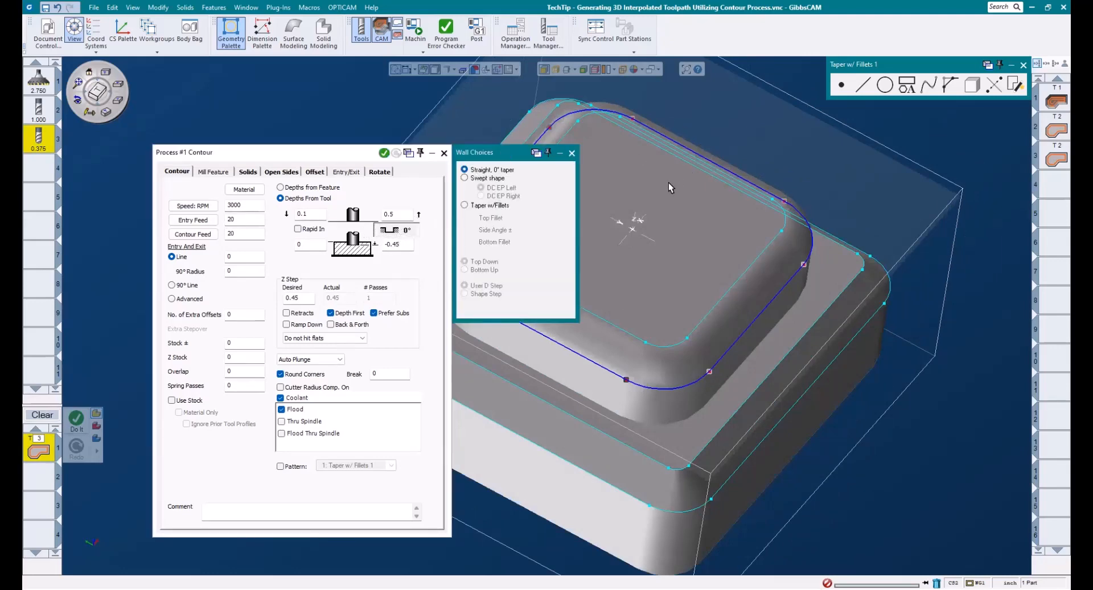
middle_drag(672, 187, 1068, 196)
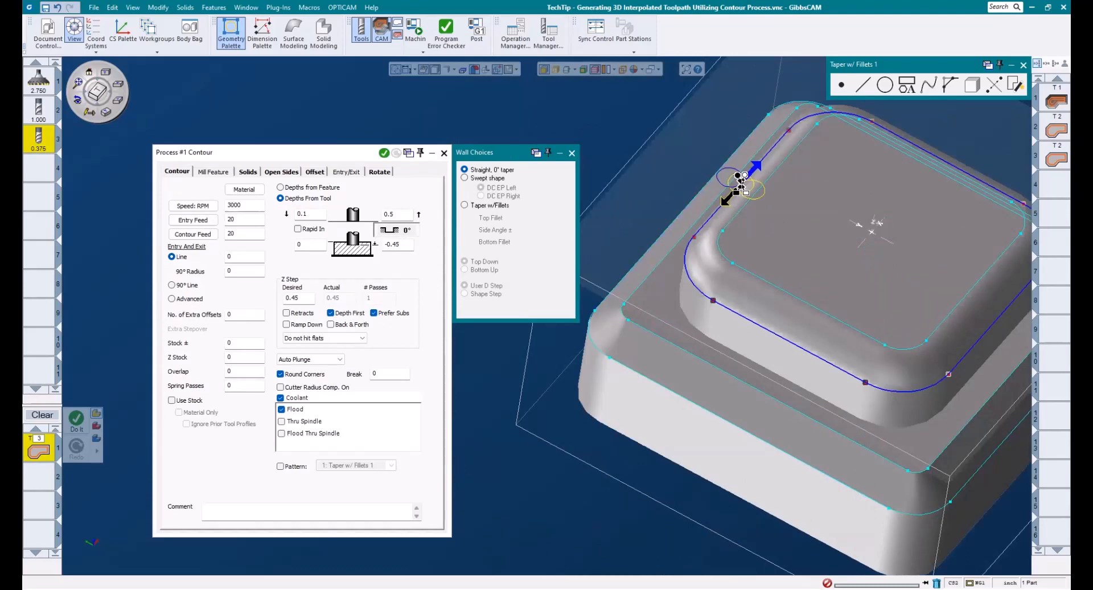
click(481, 208)
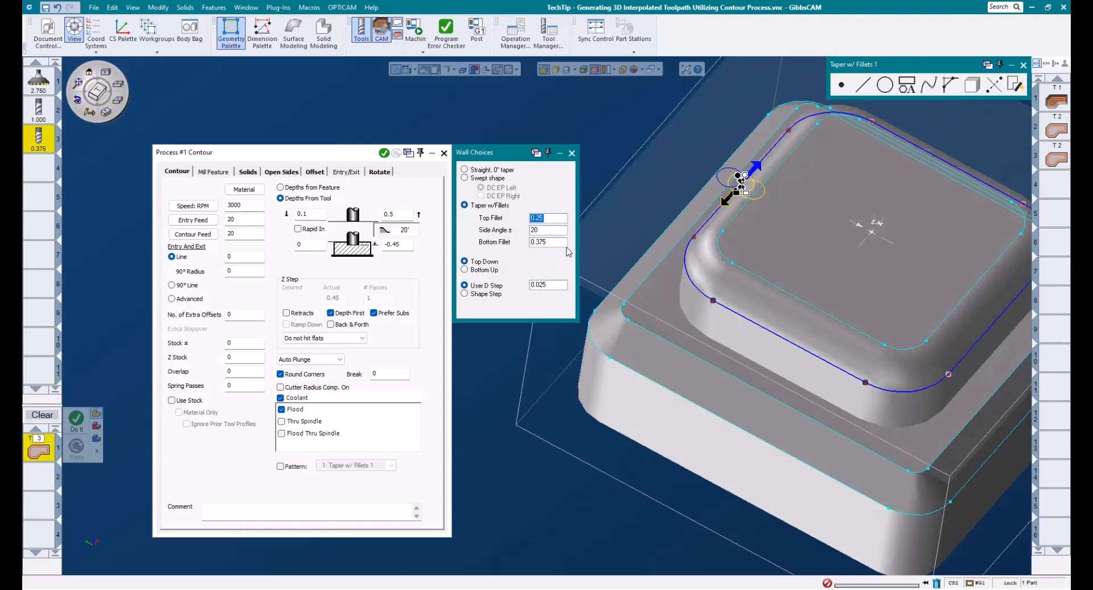
key(Tab)
text(0)
key(Tab)
text(0)
double_click(536, 219)
click(562, 290)
Step: Generate the top fillet's contour toolpath as operation 4 and inspect it around the upper boss
middle_drag(711, 105, 638, 141)
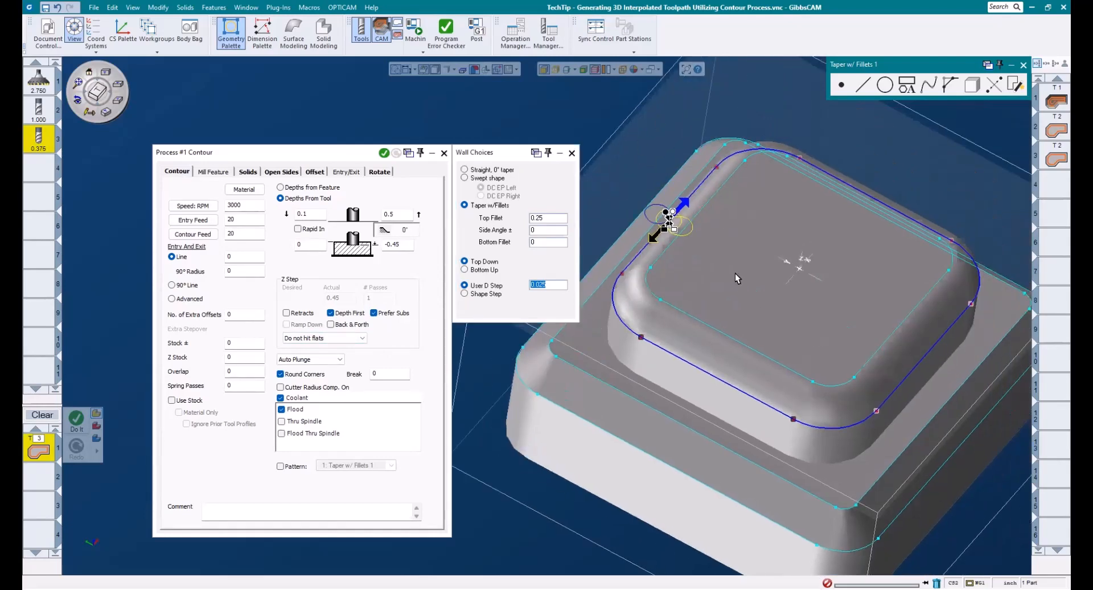
middle_drag(735, 273, 804, 275)
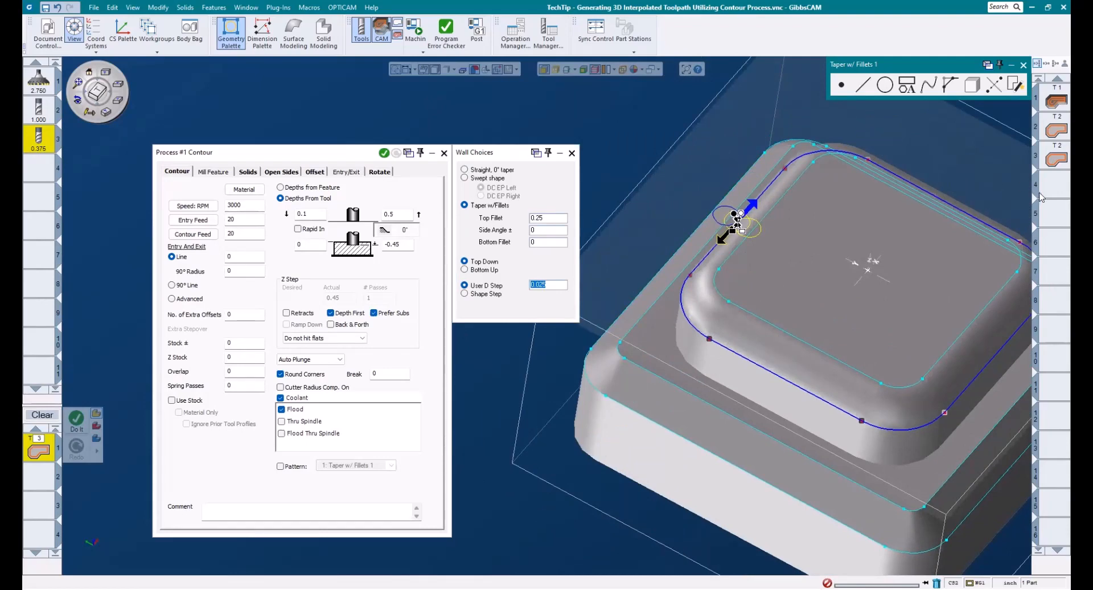
click(1054, 185)
click(385, 153)
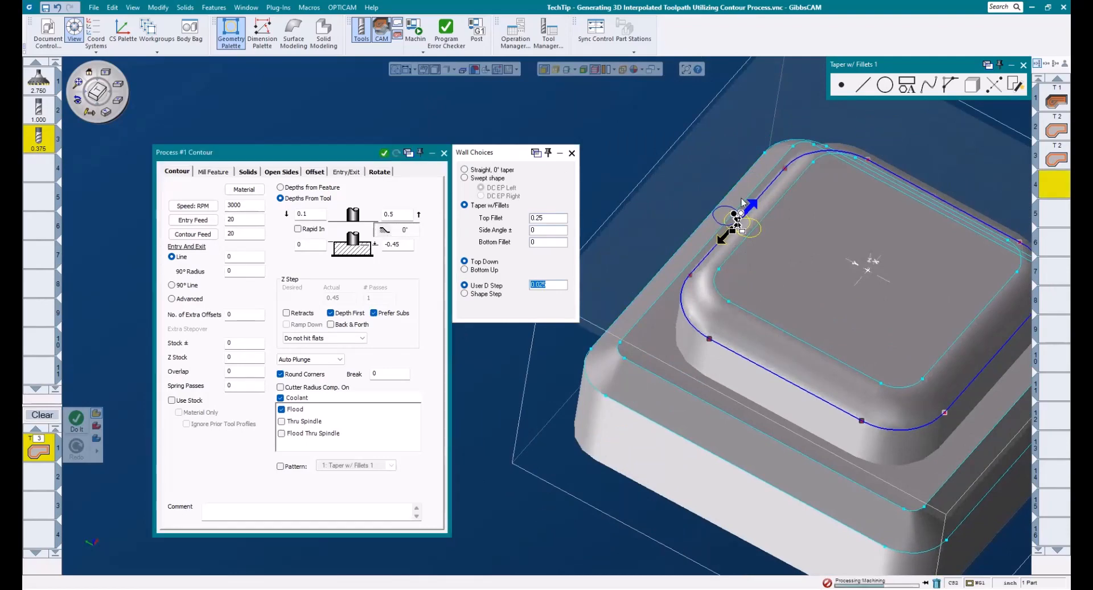
middle_drag(700, 262, 706, 219)
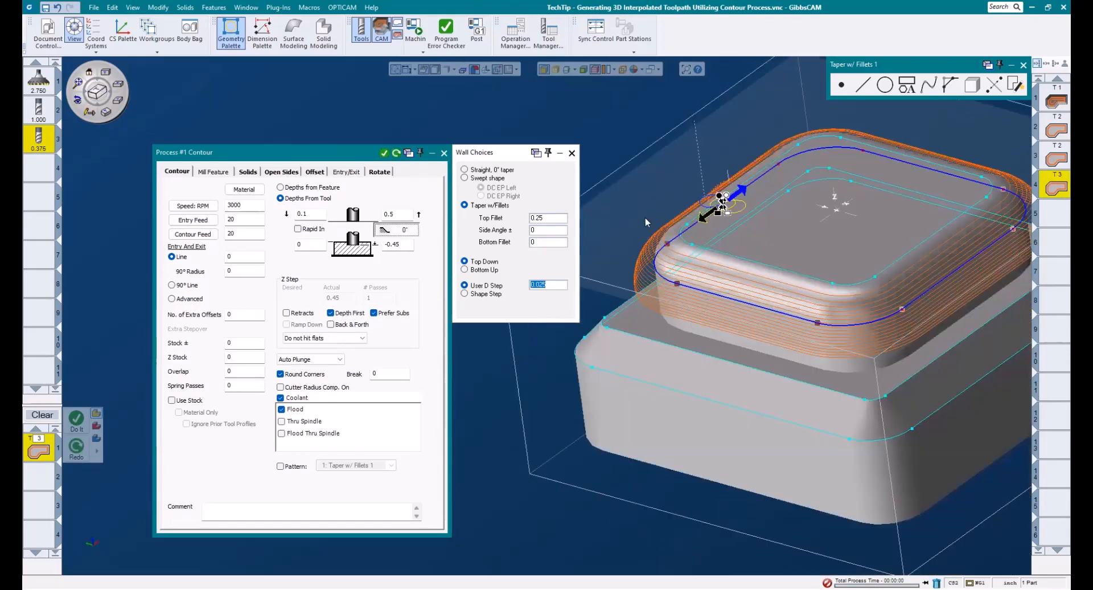
middle_drag(884, 345, 840, 392)
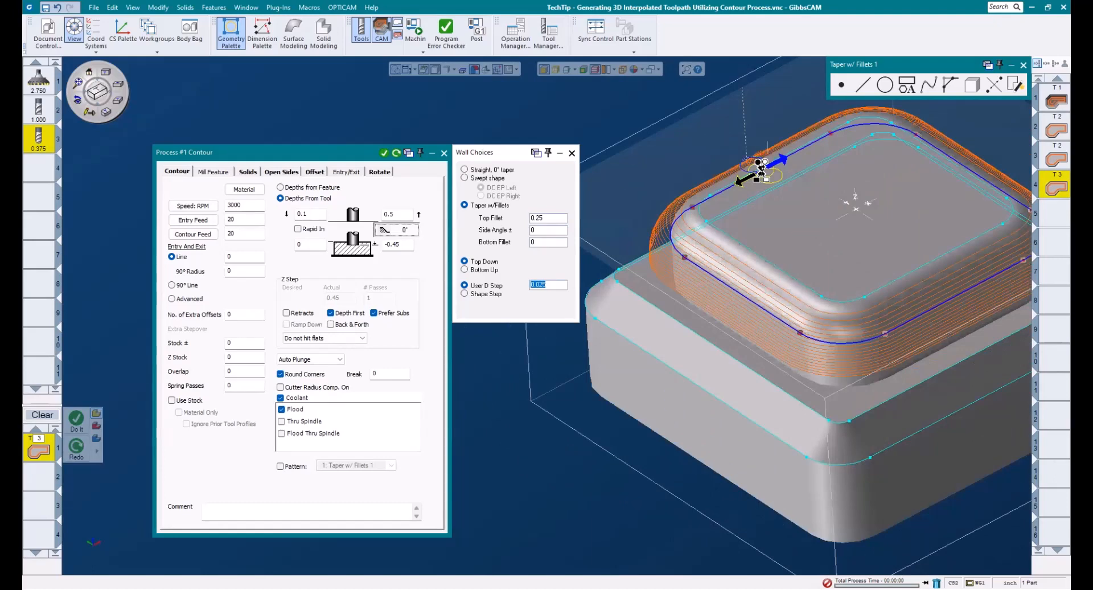
middle_drag(792, 206, 1024, 354)
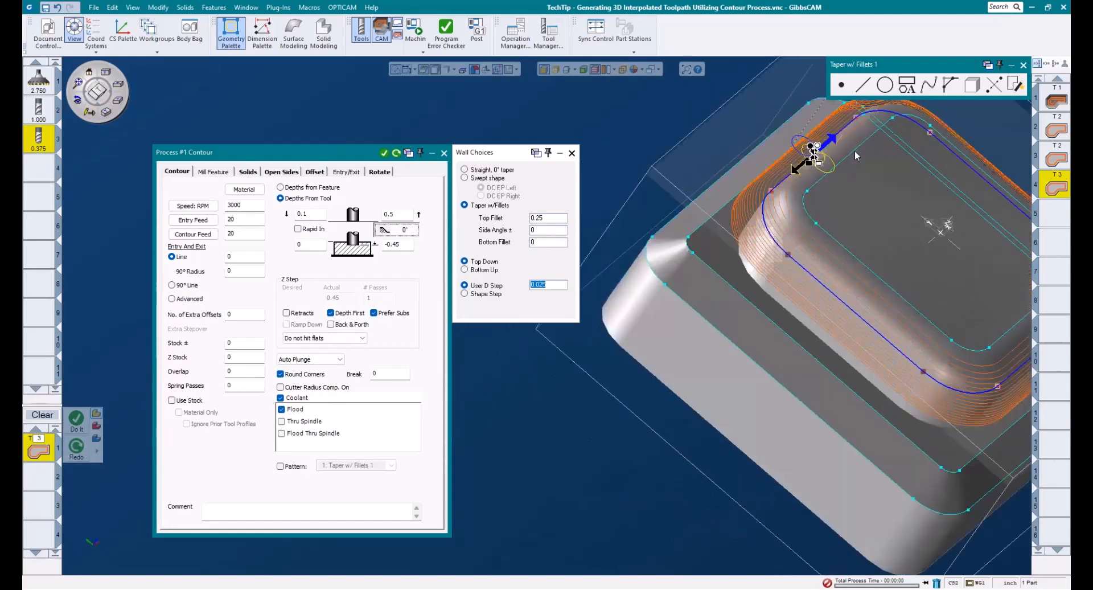
Step: Try the upper boss's inner top-face profile, reselect the outer profile below the fillet and regenerate the toolpath
click(857, 155)
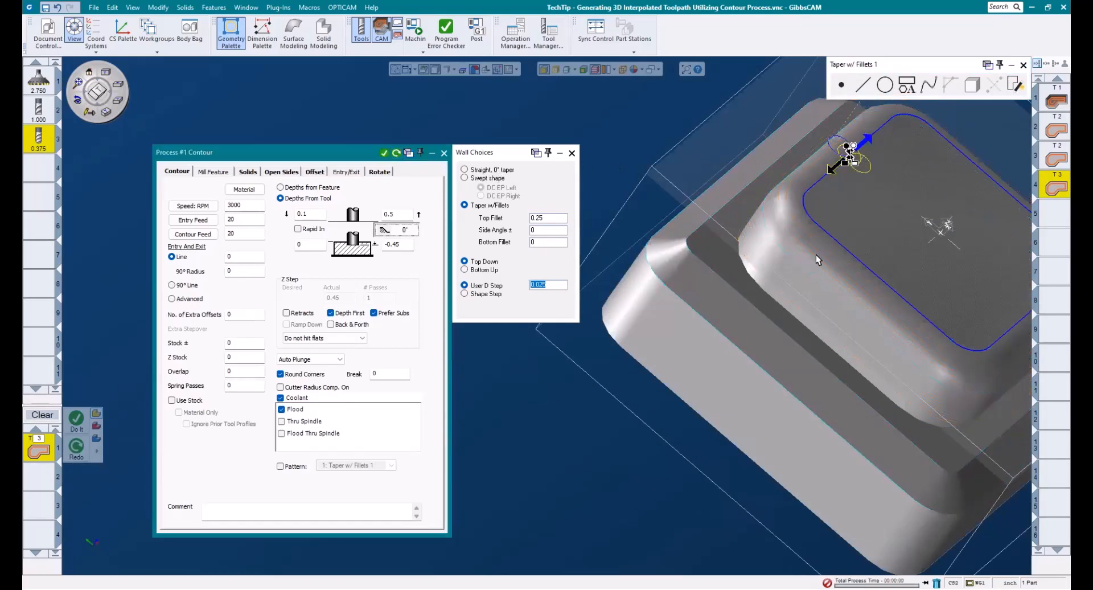
scroll(757, 273, down, 3)
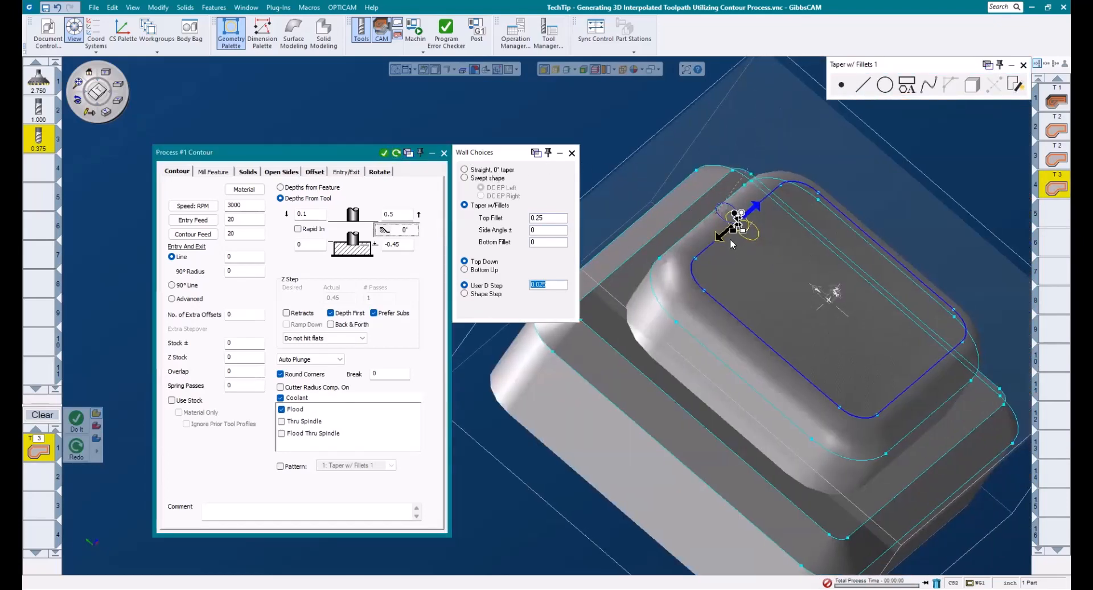
click(704, 226)
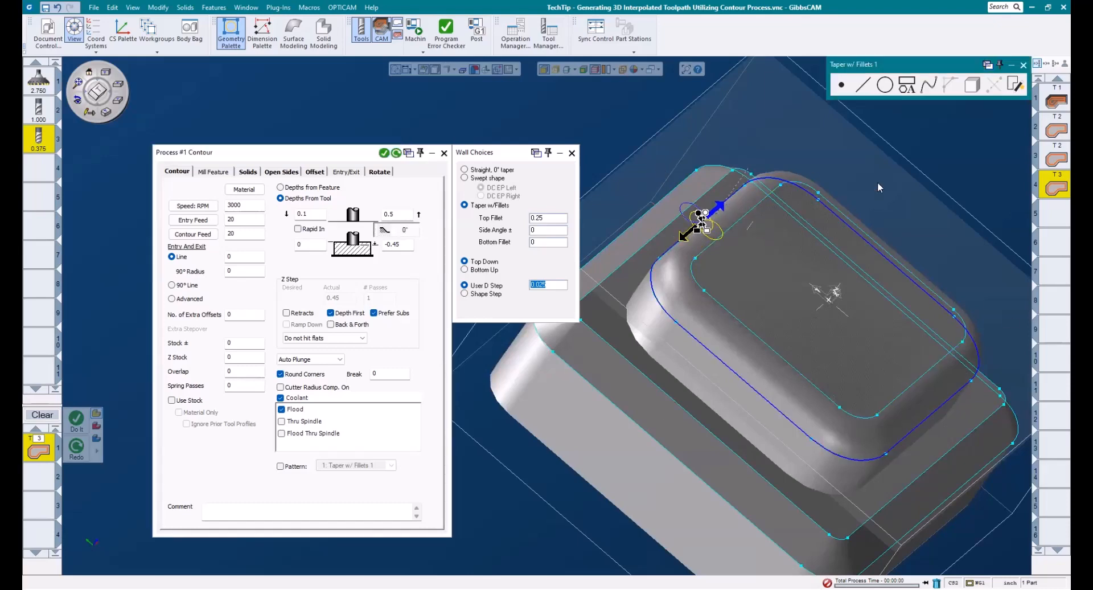
click(396, 153)
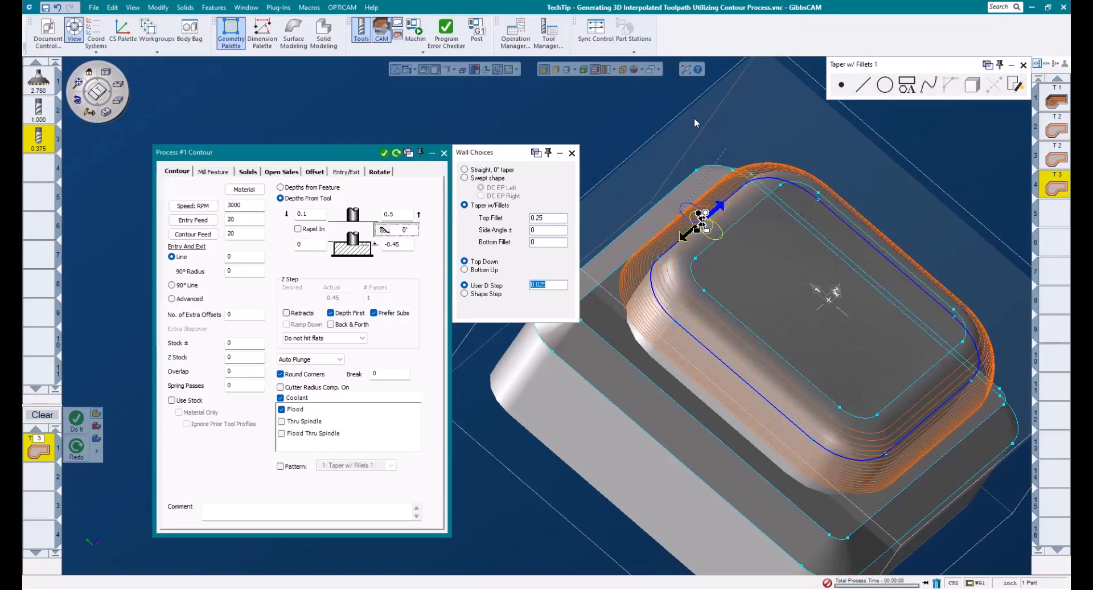
Step: Compare the pass spacing from the side, switch to Shape Step with a .001 ridge height, and regenerate the toolpath
click(118, 85)
drag(609, 128, 914, 309)
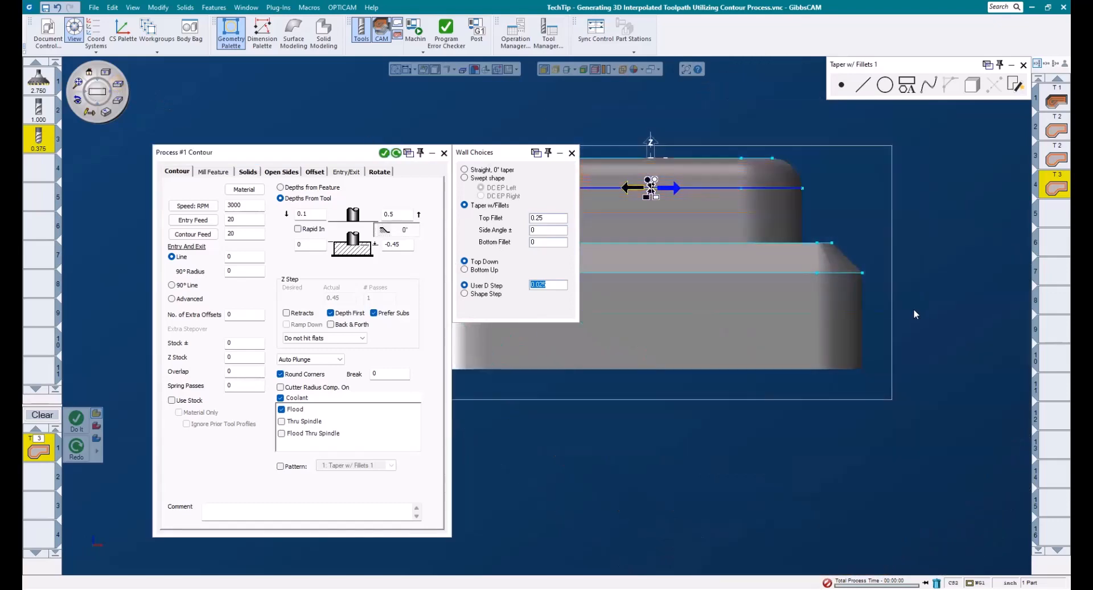
middle_drag(703, 194, 715, 260)
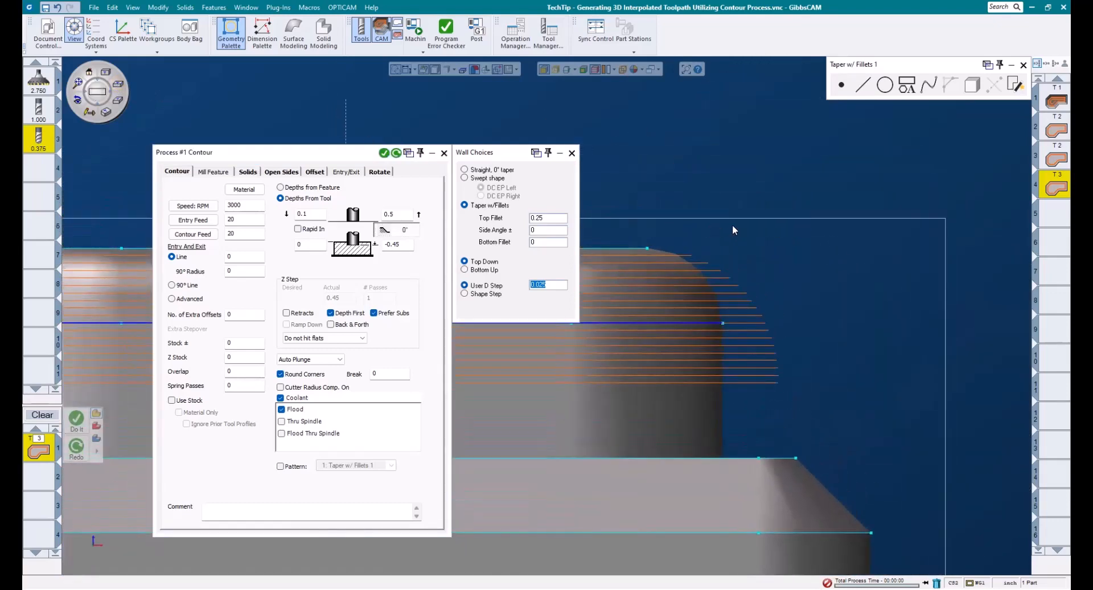
scroll(732, 224, up, 1)
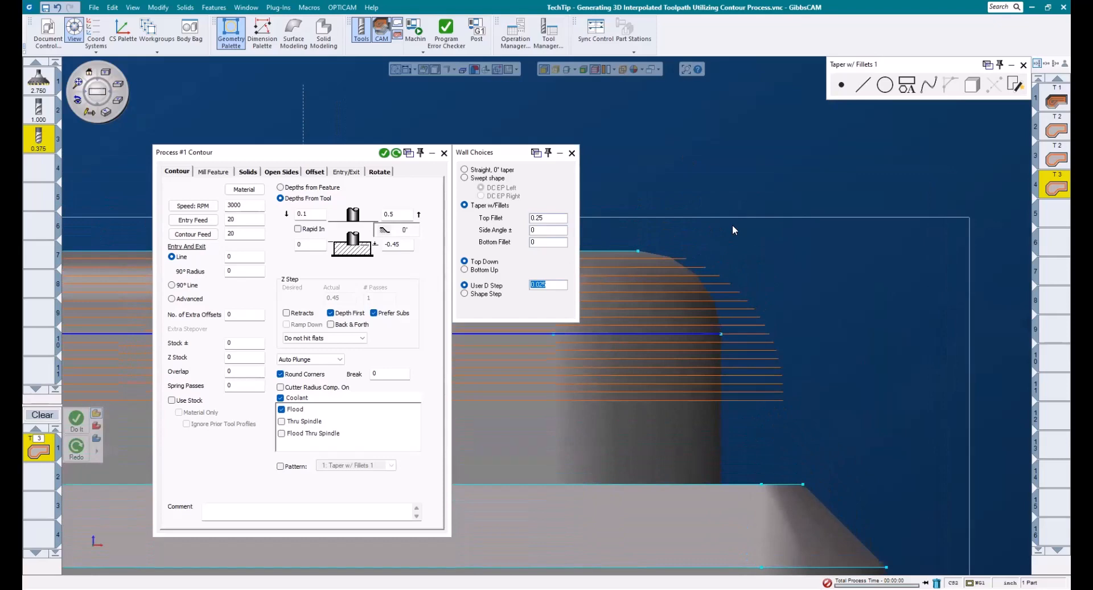
click(482, 296)
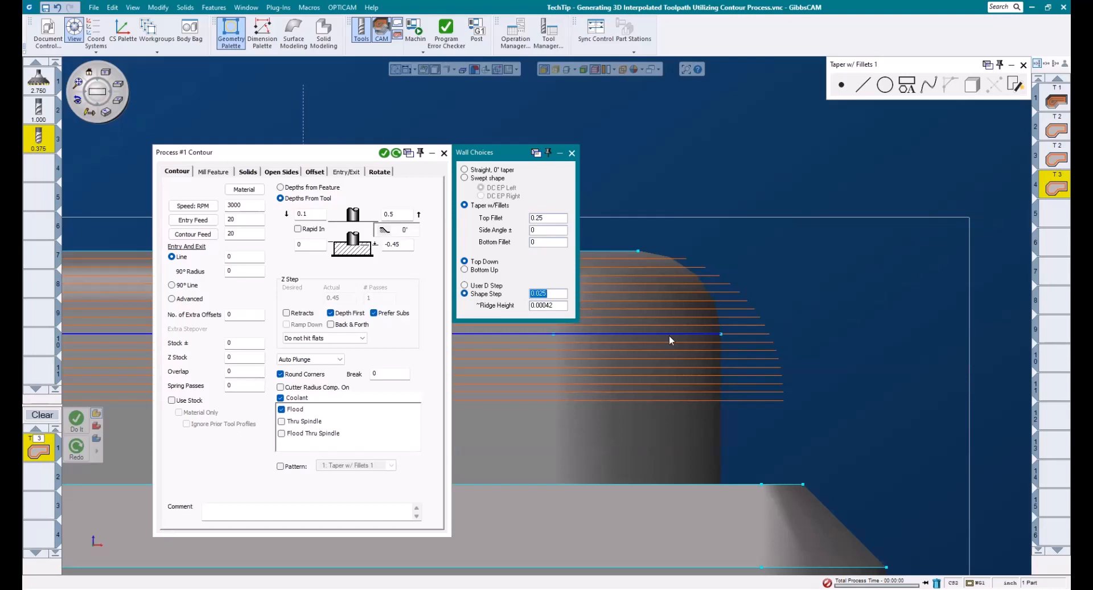
key(Tab)
text(.001)
click(396, 153)
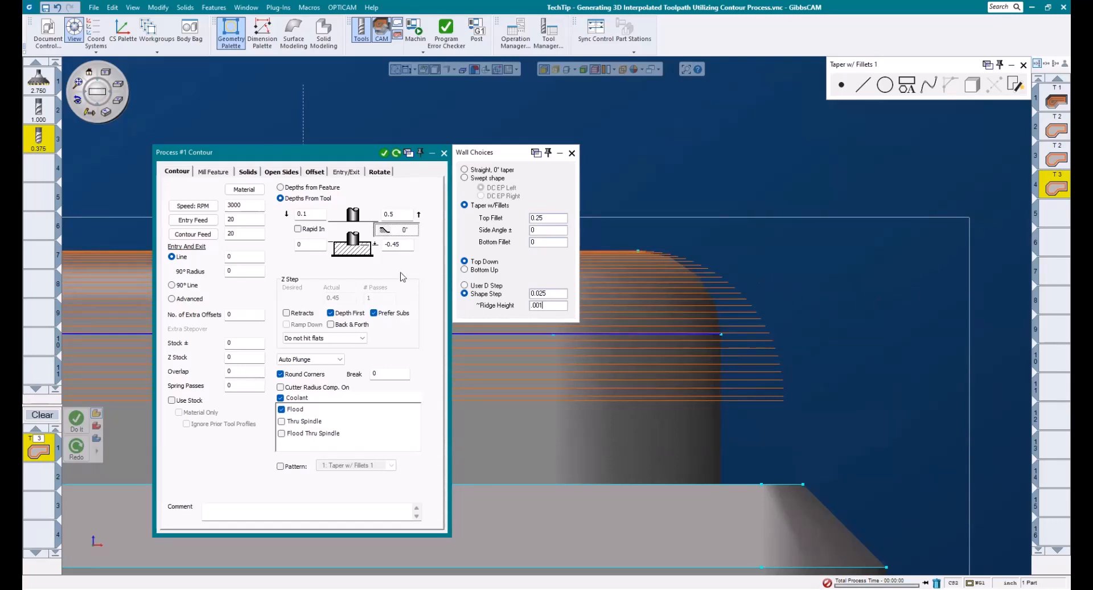
Step: Try the contour toolpath with a -.7 final depth, 20° side angle and .375 bottom fillet
double_click(406, 244)
text(-.7)
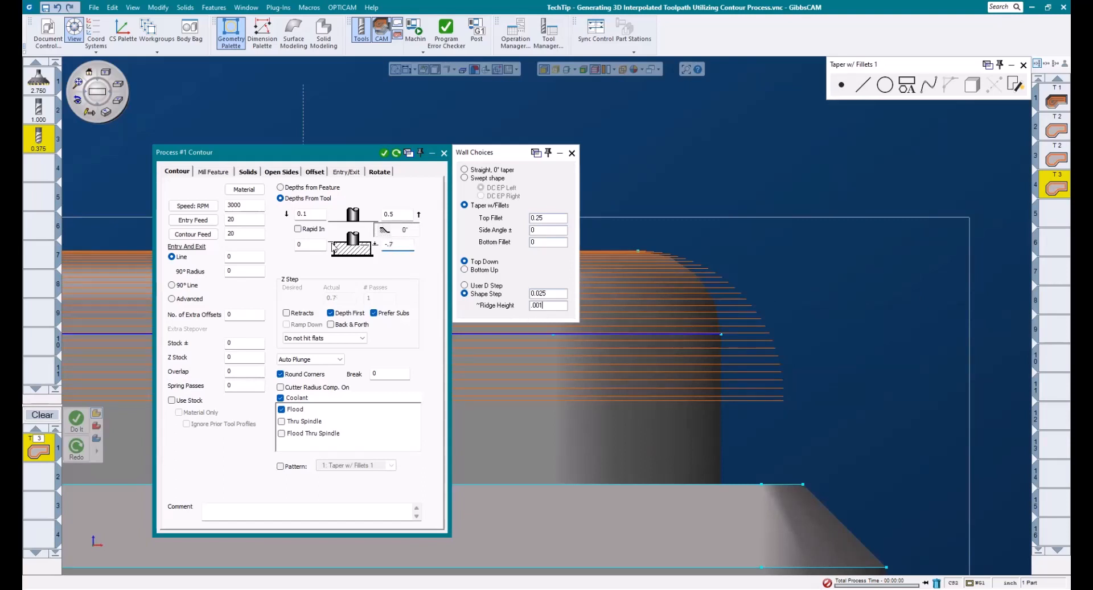
drag(547, 230, 483, 233)
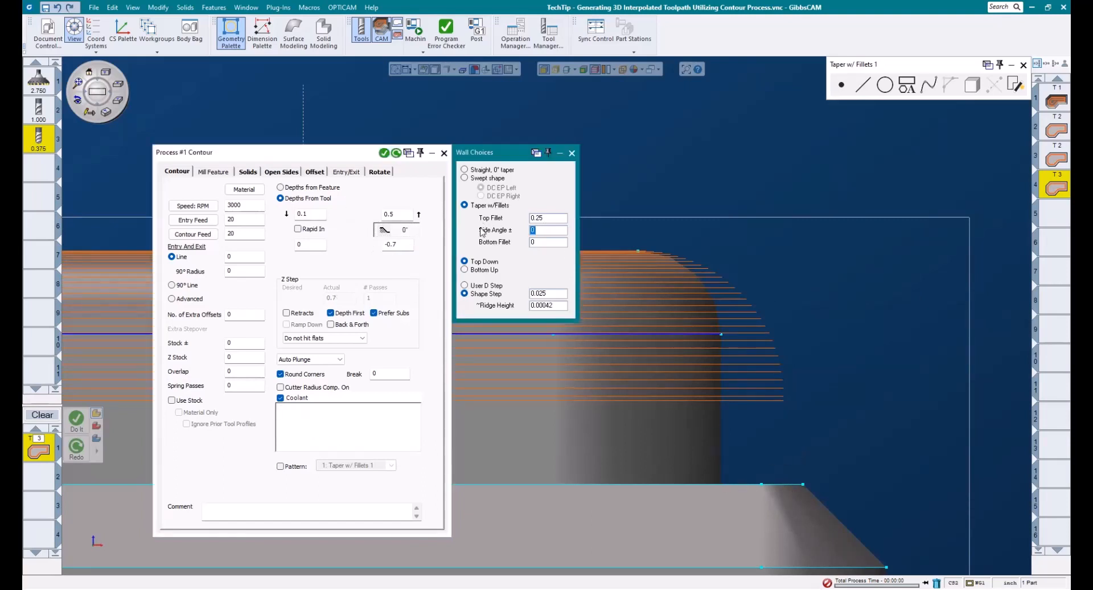
text(20)
key(Tab)
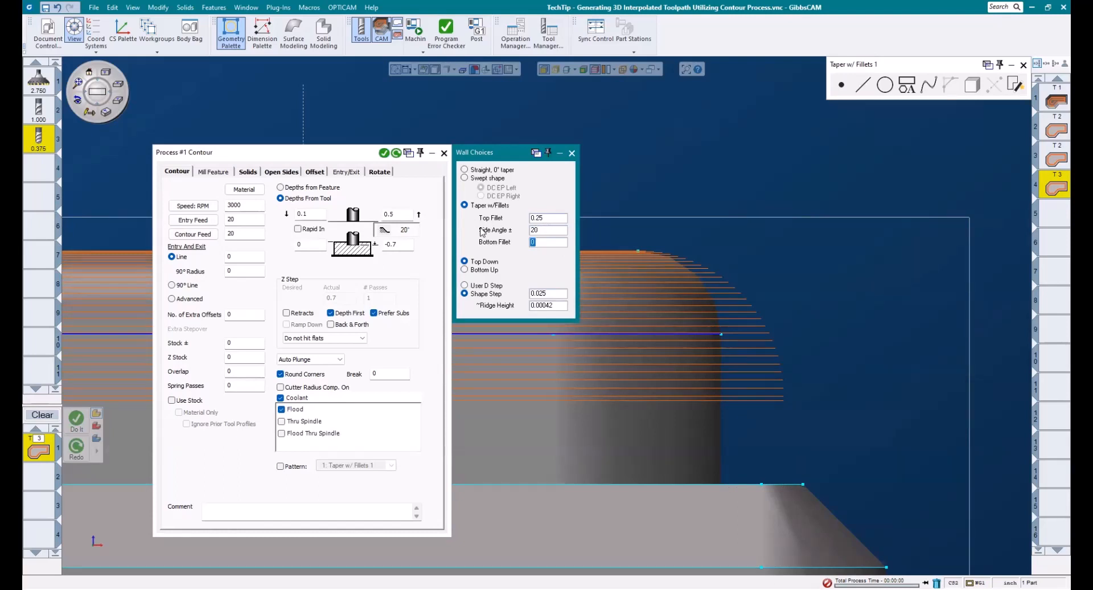
text(.375)
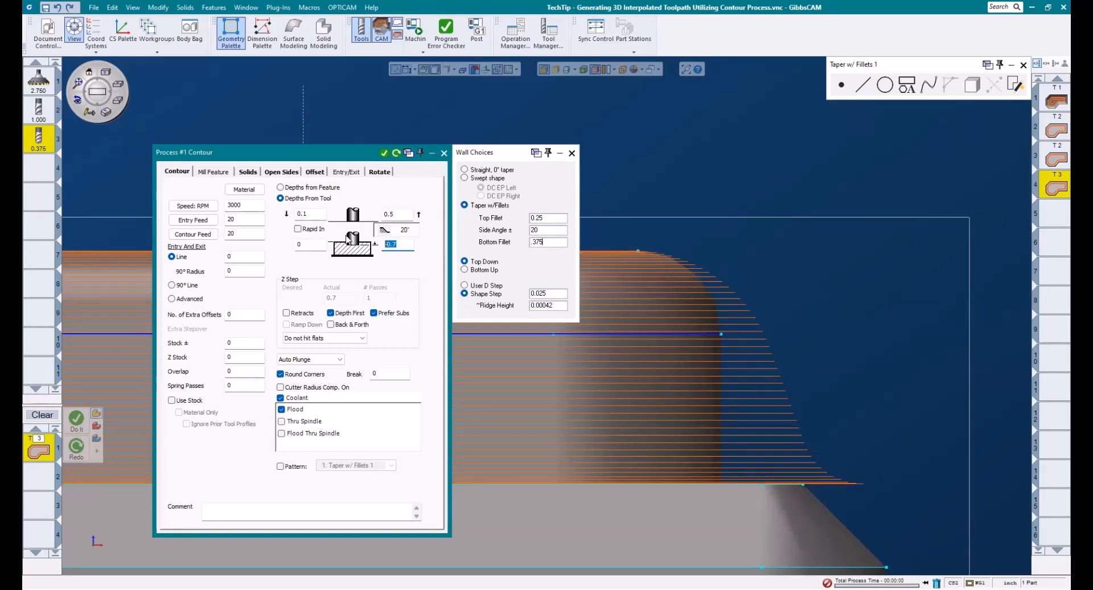
Step: Set the final depth to -0.45 and the bottom fillet and side angle to 0, regenerate the toolpath and close the process
click(466, 242)
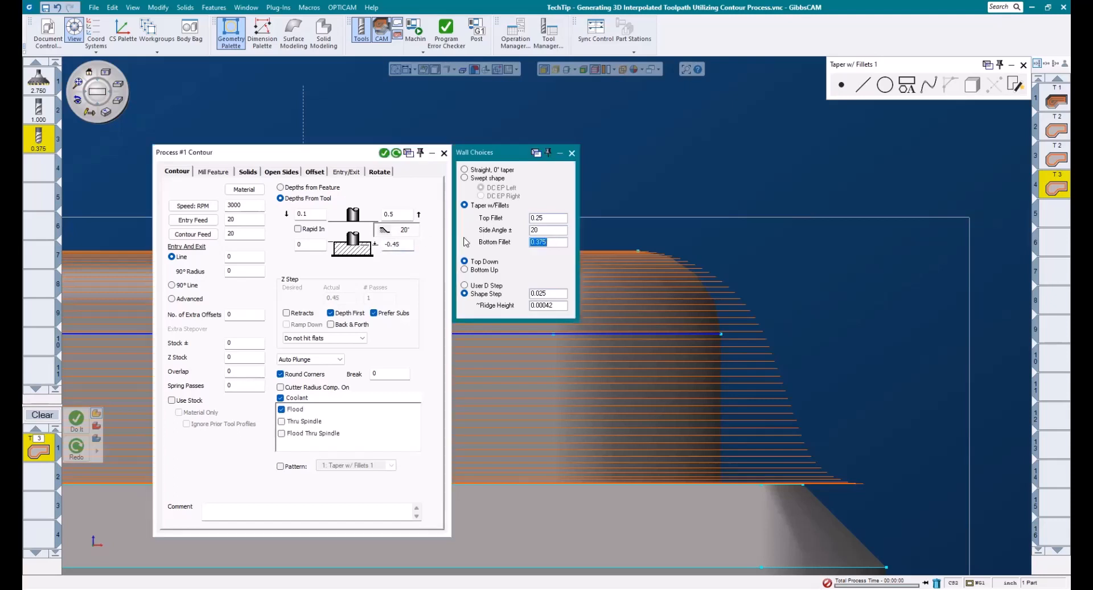
text(0)
double_click(534, 230)
text(0)
click(397, 152)
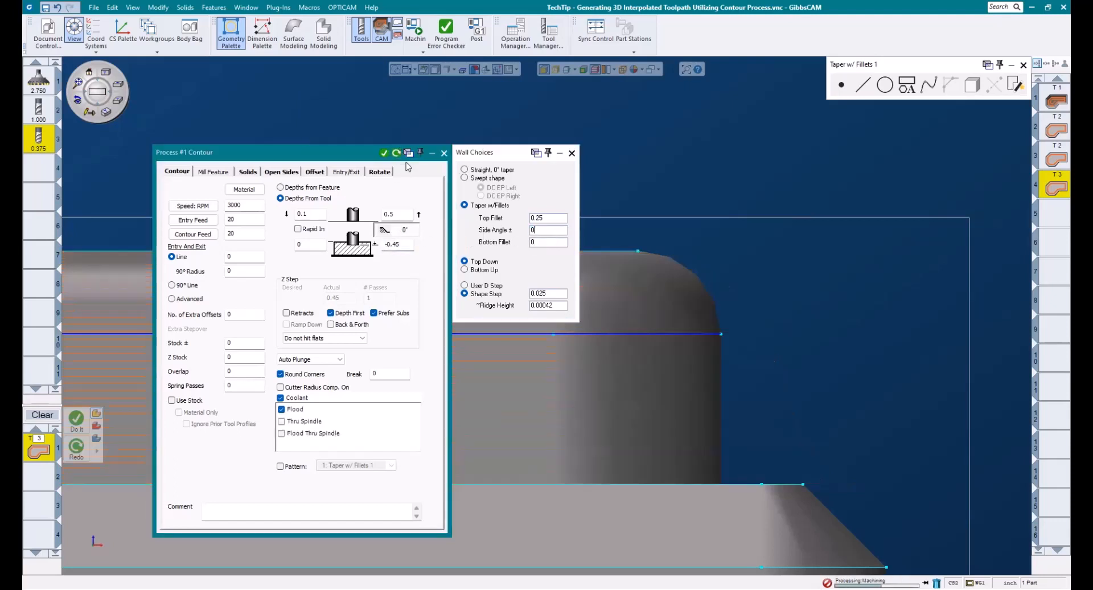
click(77, 420)
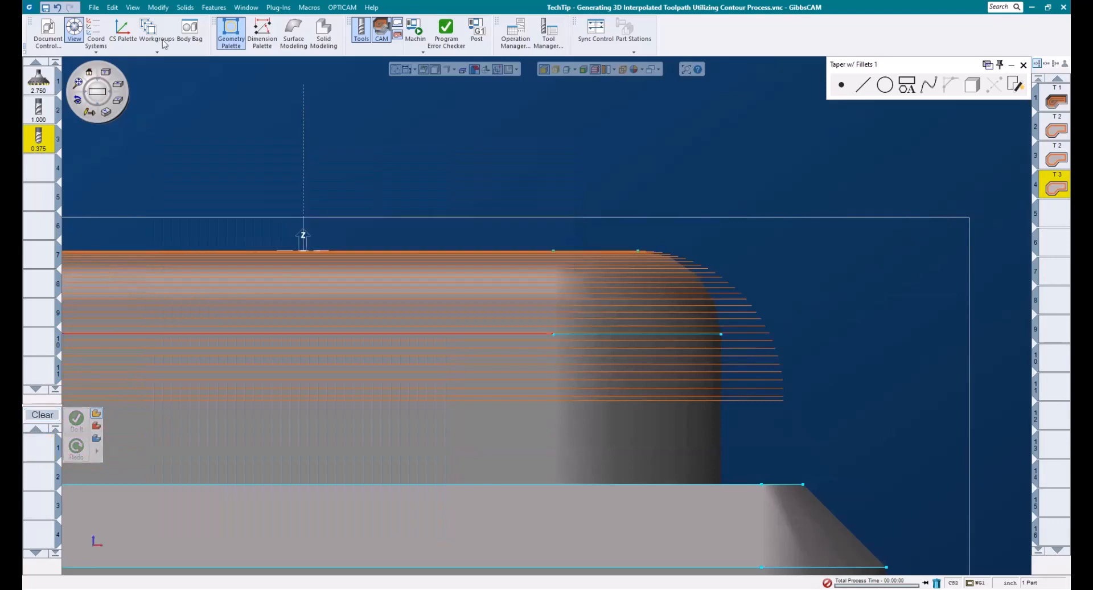
Step: Run the machine simulation of all operations on the part
click(415, 29)
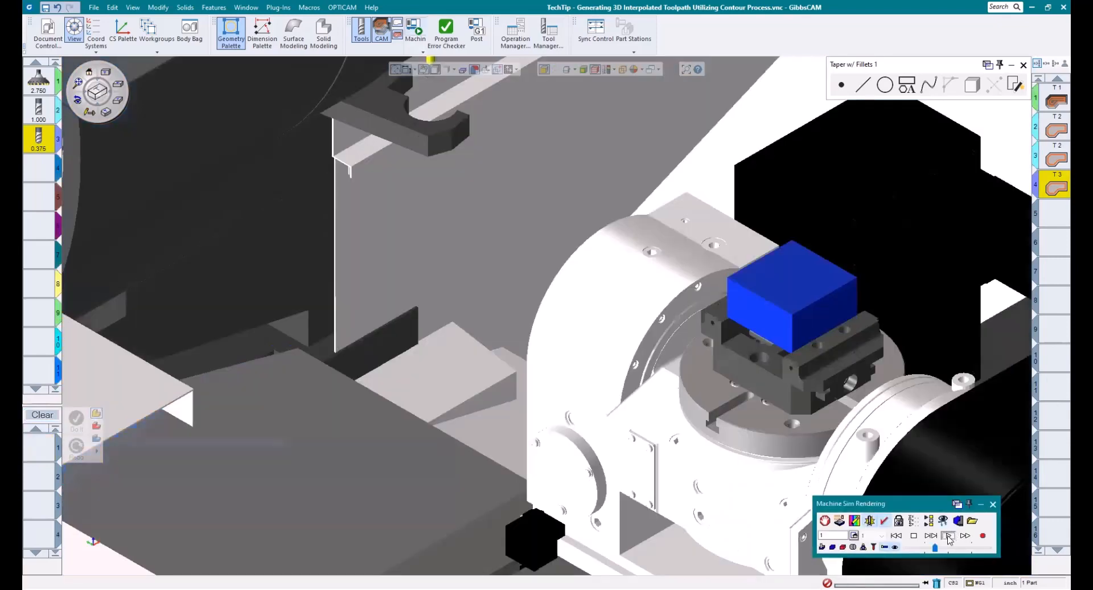
click(948, 535)
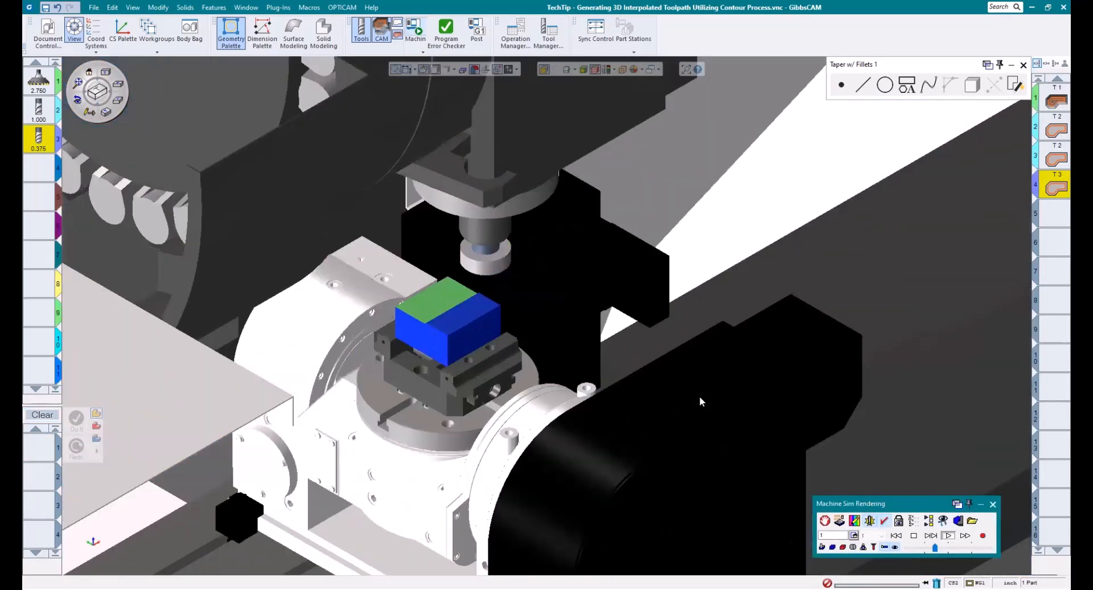